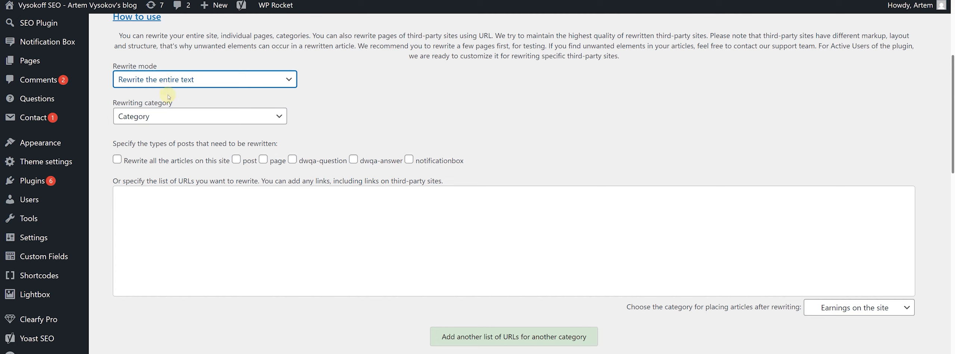
# Look through the rewriting category options and keep Category selected.
pyautogui.click(171, 119)
pyautogui.scroll(-3, 183, 186)
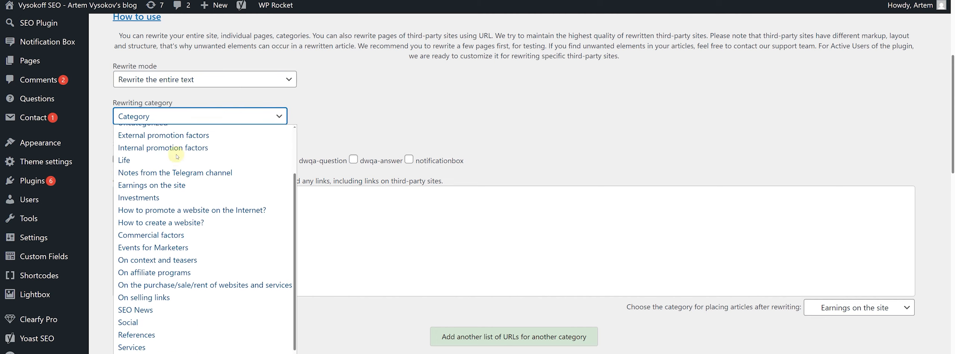
pyautogui.scroll(3, 188, 224)
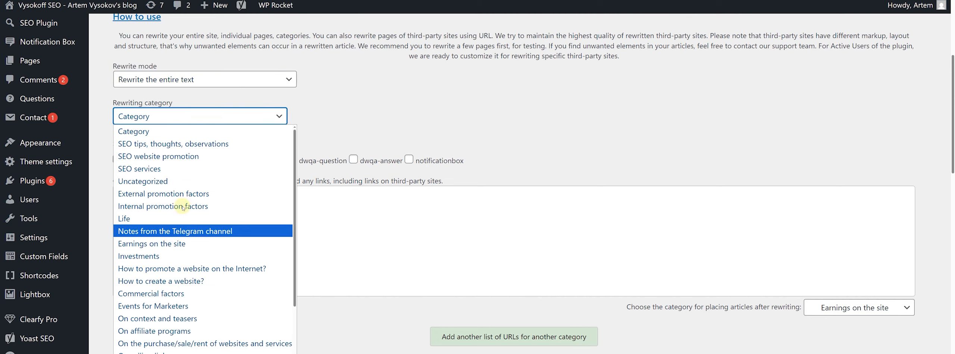
pyautogui.click(153, 133)
# Turn on rewriting of all the articles on this site for every post type and turn it off again.
pyautogui.click(118, 160)
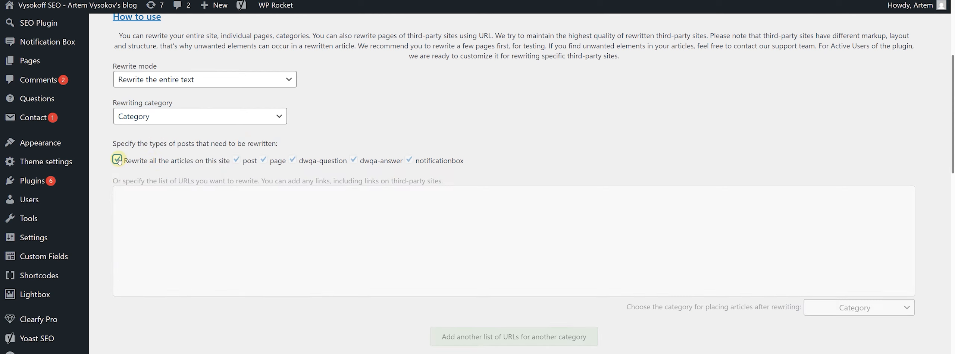
pyautogui.click(118, 161)
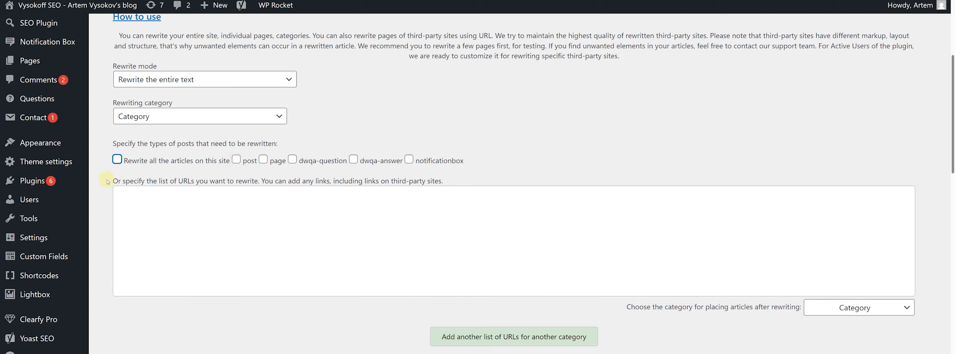
# Read the instruction for the list of URLs to rewrite and place the cursor in the empty list field.
pyautogui.moveTo(113, 181); pyautogui.dragTo(421, 181)
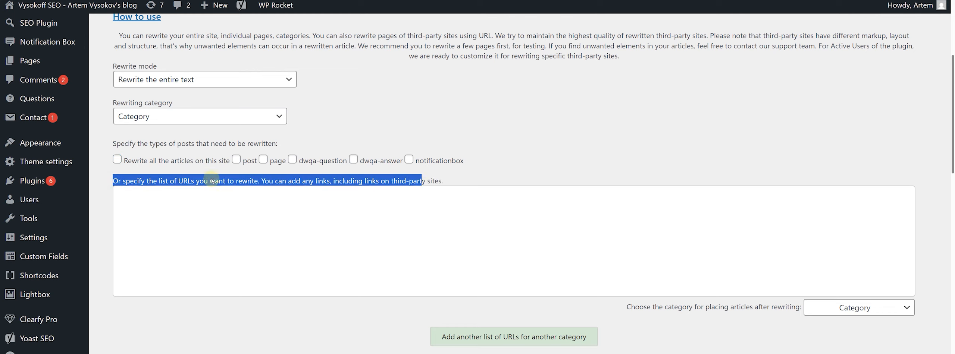
pyautogui.moveTo(211, 181); pyautogui.dragTo(118, 187)
pyautogui.click(150, 203)
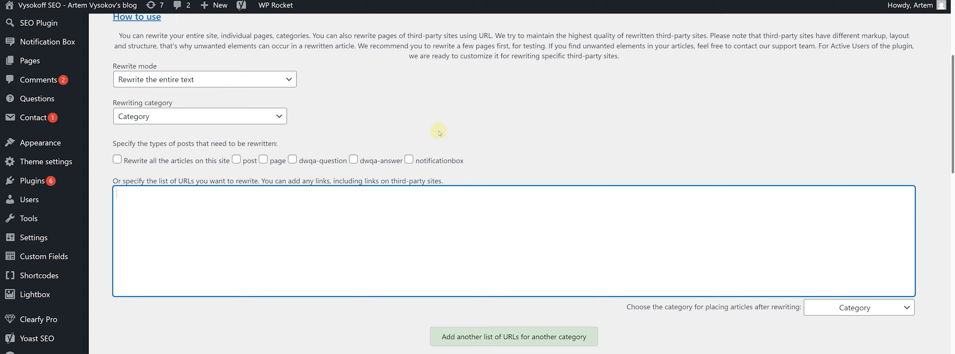
# Set the category for placing rewritten articles from the first URL list to On affiliate programs.
pyautogui.scroll(-3, 560, 168)
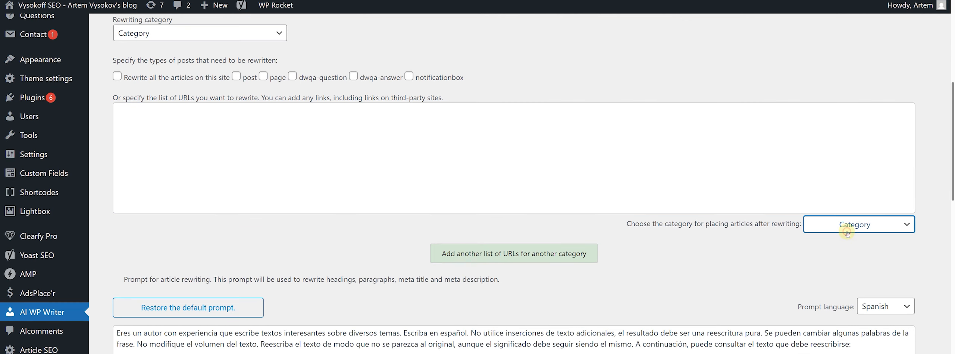
pyautogui.click(849, 231)
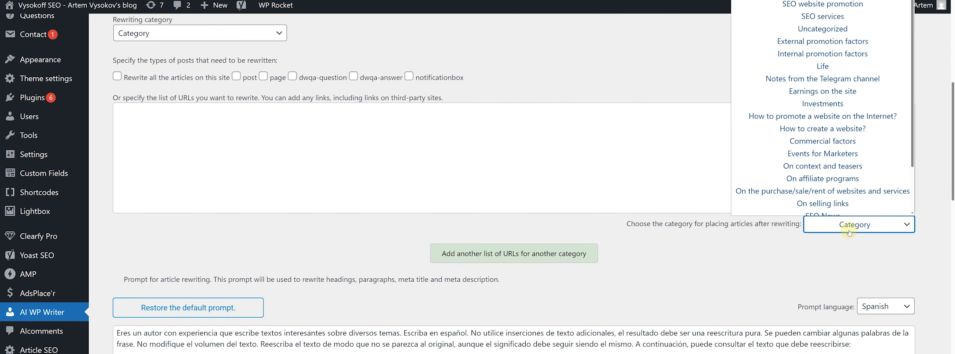
pyautogui.click(849, 232)
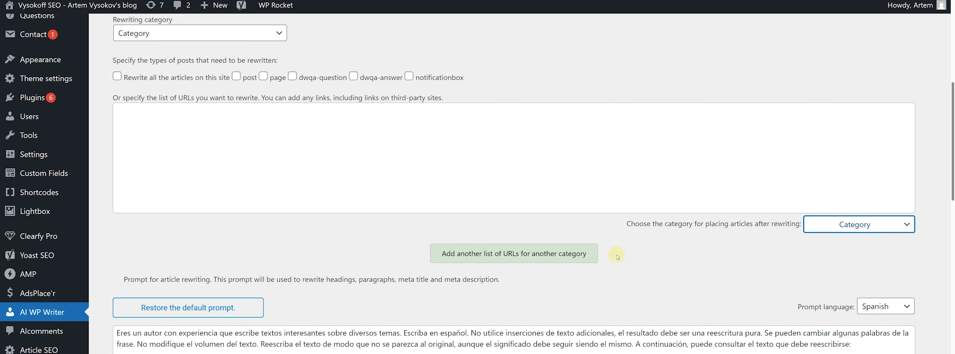
pyautogui.scroll(-1, 618, 257)
pyautogui.click(832, 221)
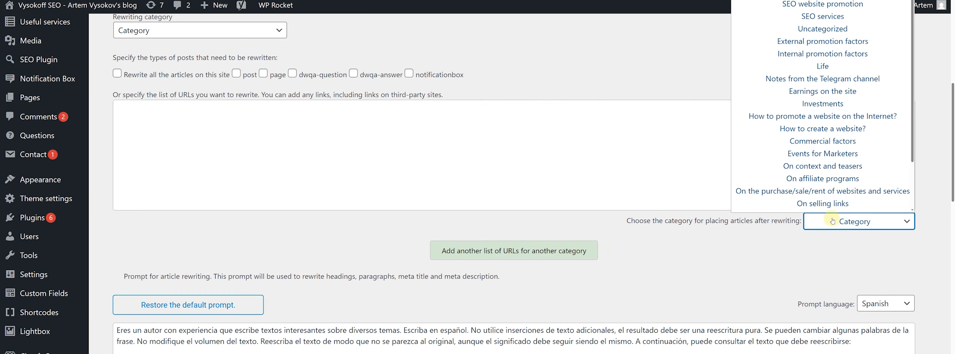
pyautogui.scroll(-1, 834, 170)
pyautogui.click(833, 170)
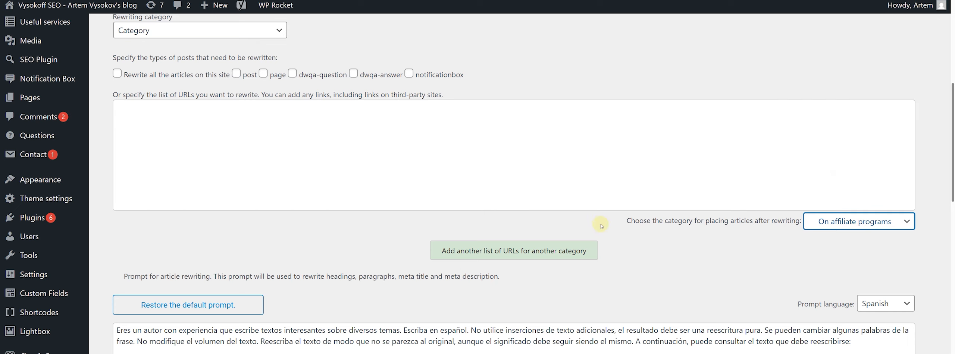
# Add another list of URLs for a second category and set its placement category to "How to create a website?".
pyautogui.click(546, 248)
pyautogui.scroll(-2, 714, 213)
pyautogui.scroll(-1, 731, 222)
pyautogui.click(823, 209)
pyautogui.click(845, 253)
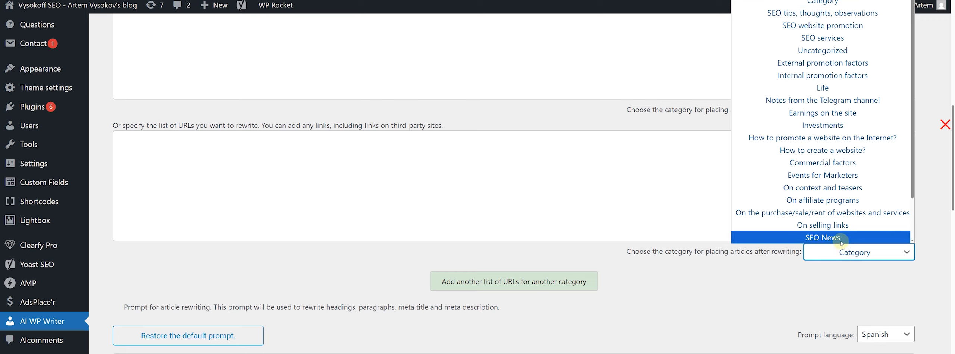
pyautogui.click(852, 151)
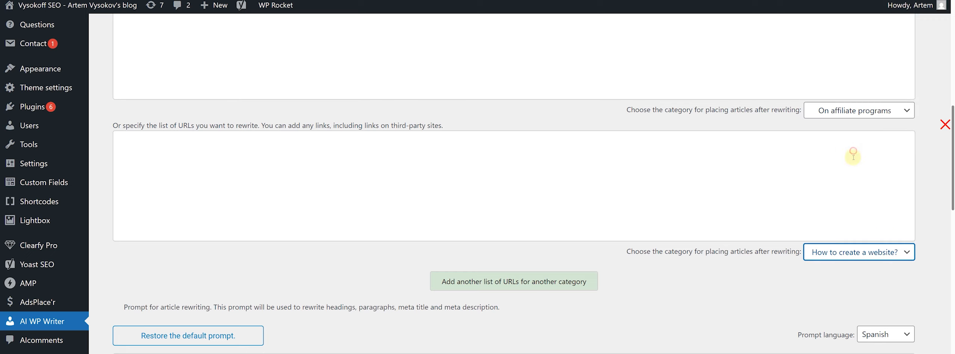
pyautogui.scroll(-1, 797, 219)
pyautogui.click(793, 219)
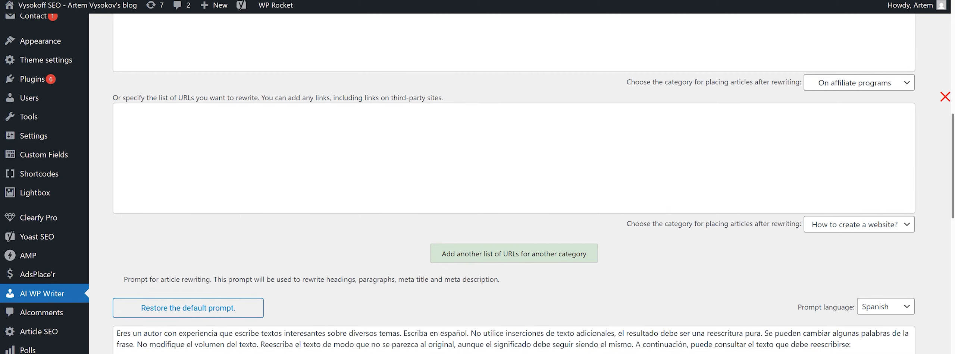
# Review both URL lists with their placement categories and the article rewriting prompt below them.
pyautogui.scroll(-3, 782, 218)
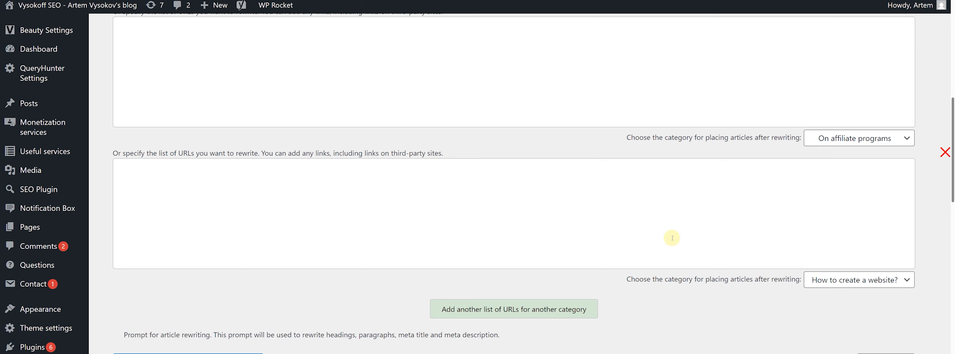
pyautogui.scroll(-5, 672, 236)
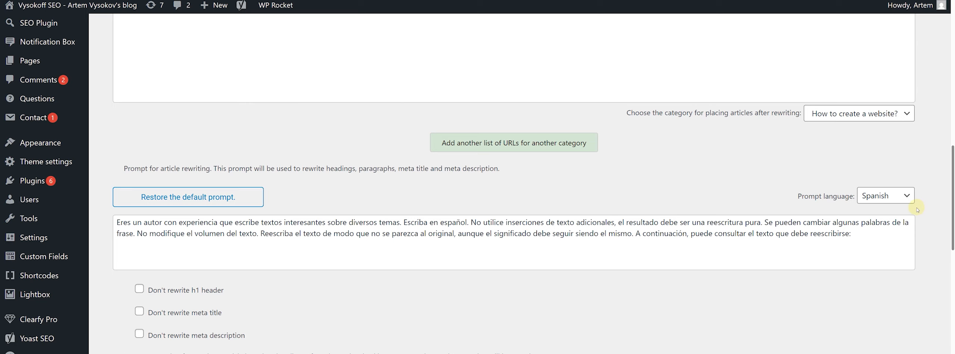
pyautogui.scroll(4, 664, 108)
pyautogui.scroll(-3, 672, 101)
pyautogui.scroll(5, 674, 106)
pyautogui.click(684, 126)
pyautogui.scroll(-3, 672, 146)
pyautogui.click(665, 151)
pyautogui.scroll(-4, 791, 208)
# Look through the prompt languages and set the article rewriting prompt to Czech.
pyautogui.click(890, 200)
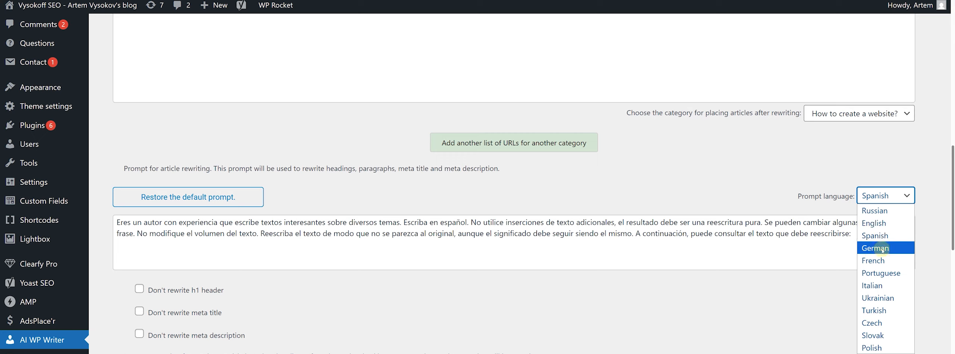
pyautogui.click(881, 236)
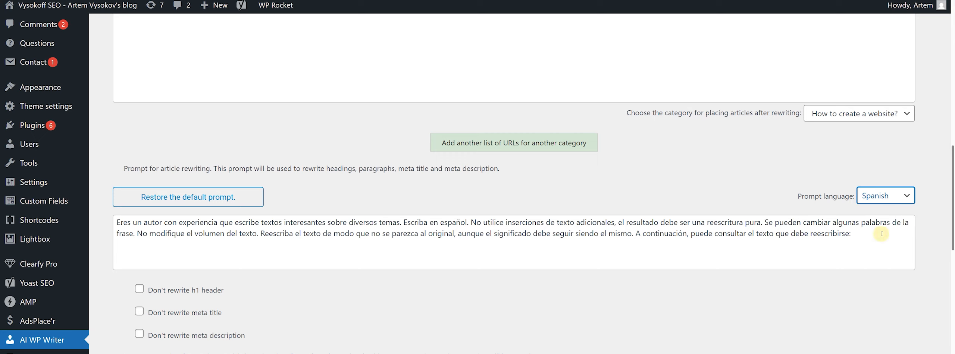
pyautogui.click(883, 195)
pyautogui.click(876, 323)
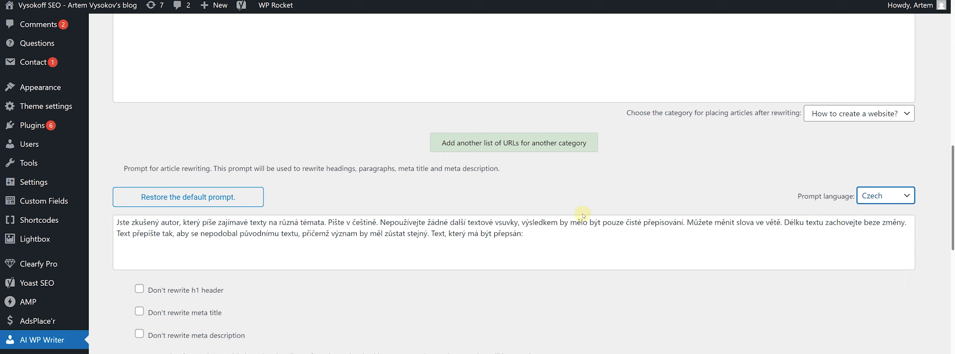
# Set the language of the article rewriting prompt back to Spanish.
pyautogui.scroll(-1, 634, 216)
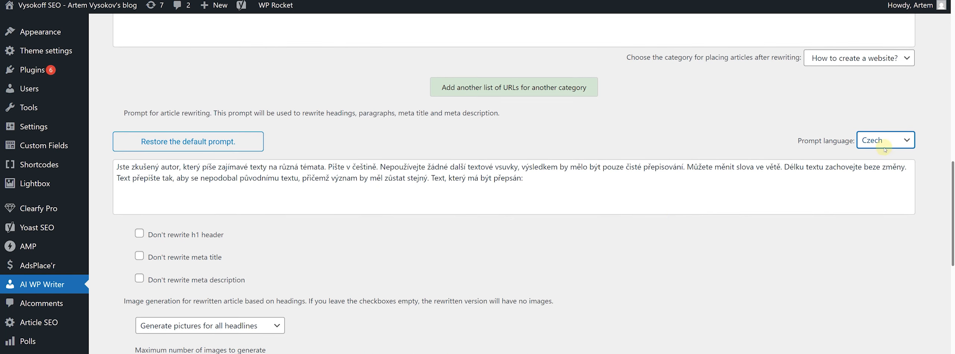
pyautogui.scroll(2, 820, 116)
pyautogui.click(812, 111)
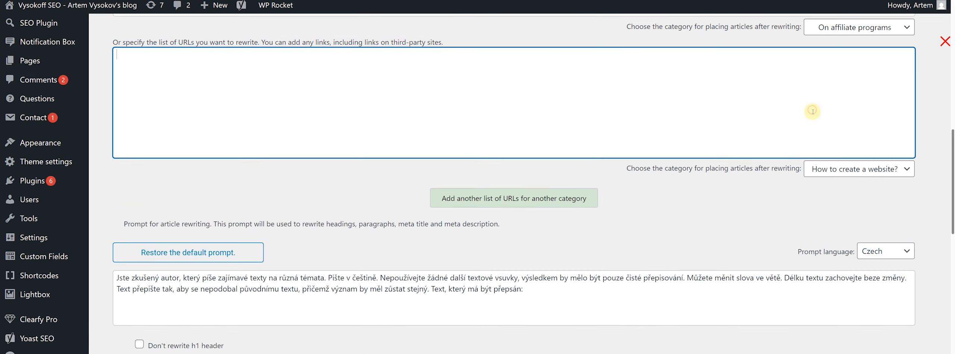
pyautogui.click(867, 253)
pyautogui.click(875, 125)
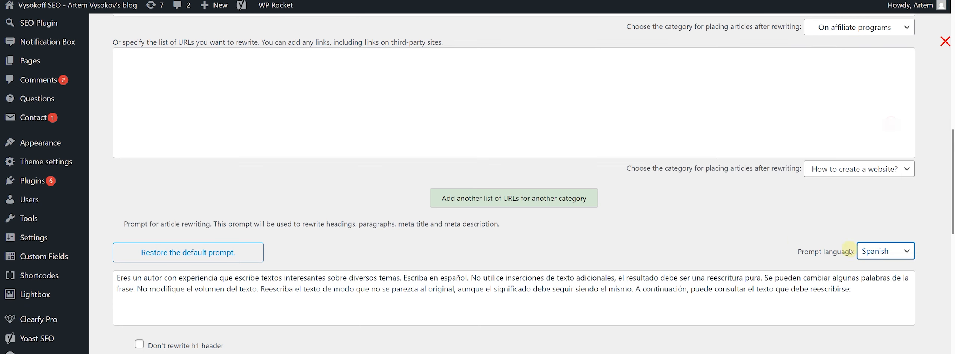
# Examine the Spanish rewriting prompt text and the list of available prompt languages.
pyautogui.scroll(-3, 809, 238)
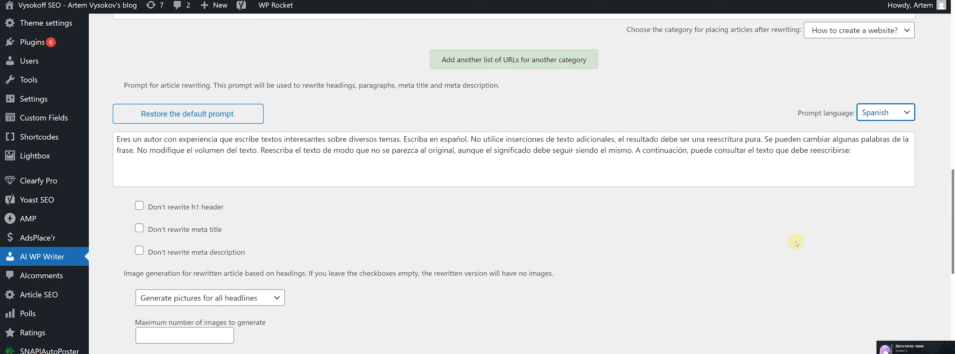
pyautogui.scroll(1, 796, 243)
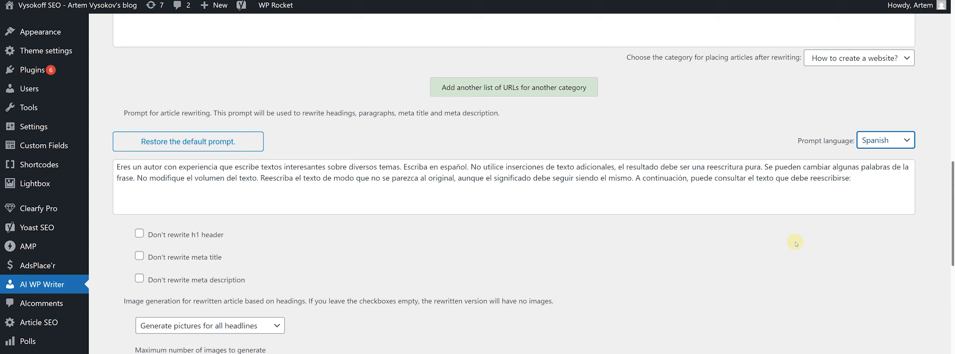
pyautogui.moveTo(883, 180); pyautogui.dragTo(117, 166)
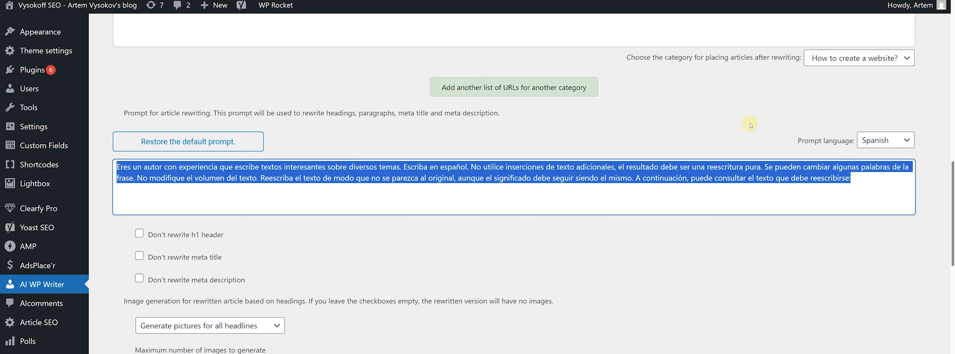
pyautogui.click(729, 167)
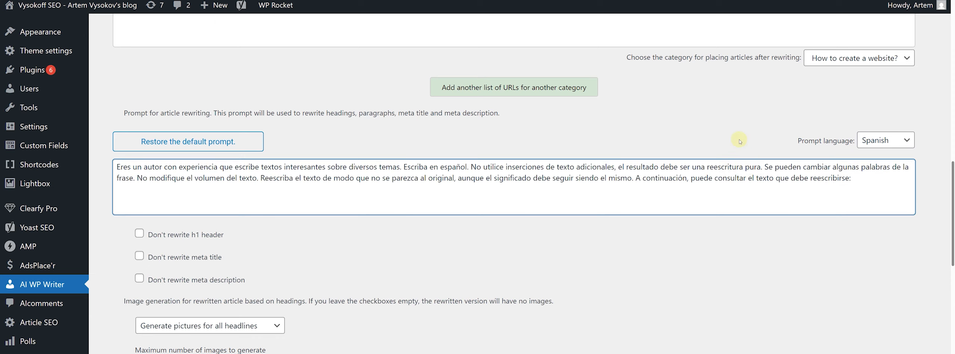
pyautogui.click(899, 140)
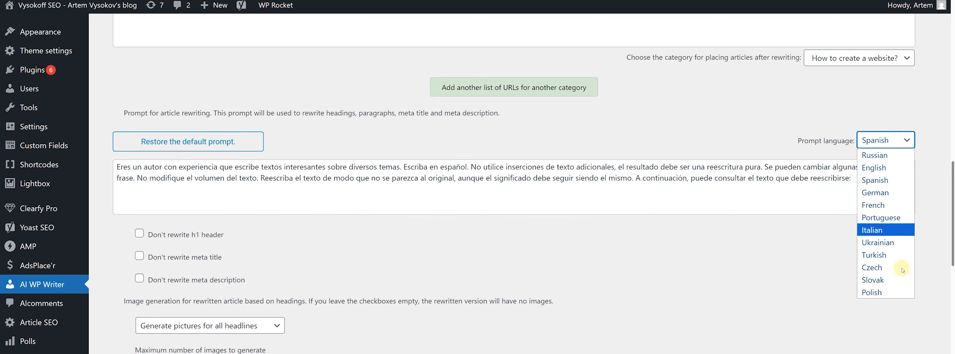
pyautogui.click(902, 145)
pyautogui.scroll(2, 841, 143)
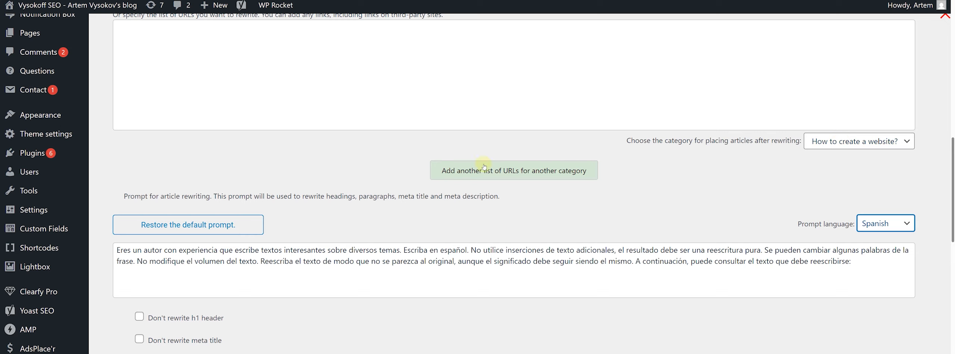
# Enable the options not to rewrite the h1 header, meta title and meta description, and clear all three again.
pyautogui.scroll(-5, 373, 160)
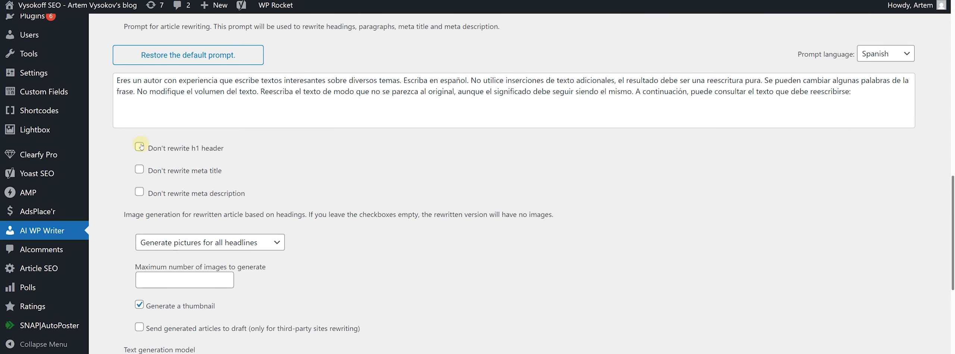
pyautogui.click(139, 146)
pyautogui.click(139, 170)
pyautogui.click(140, 192)
pyautogui.click(139, 192)
pyautogui.click(139, 170)
pyautogui.click(139, 147)
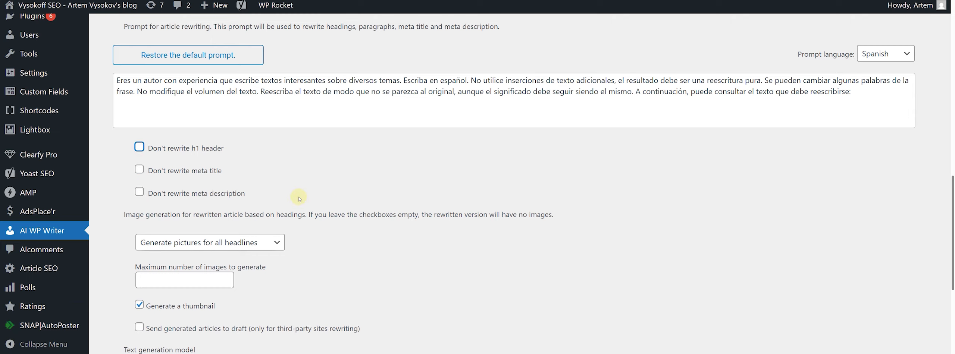
# Set image generation for the rewritten article to Generate images for h2 headings only.
pyautogui.scroll(-2, 123, 192)
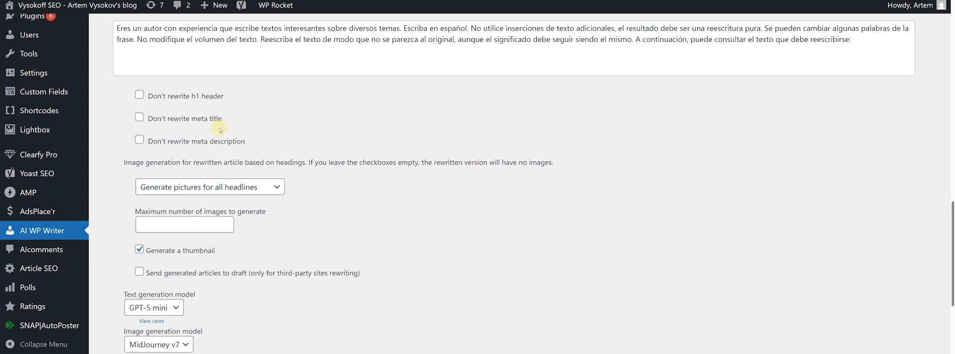
pyautogui.click(203, 186)
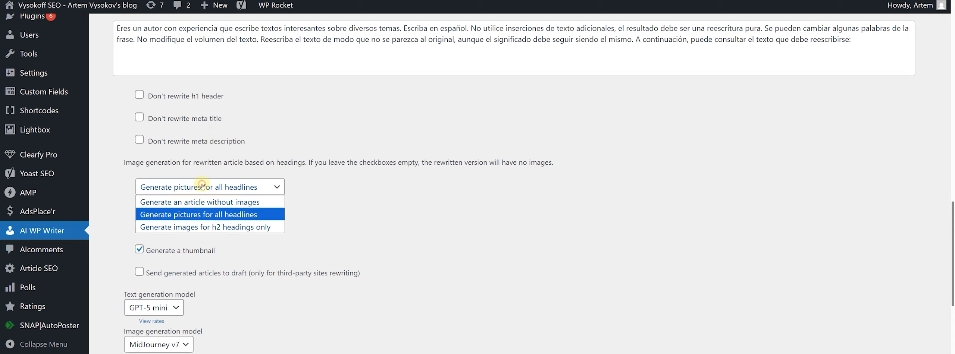
pyautogui.click(277, 188)
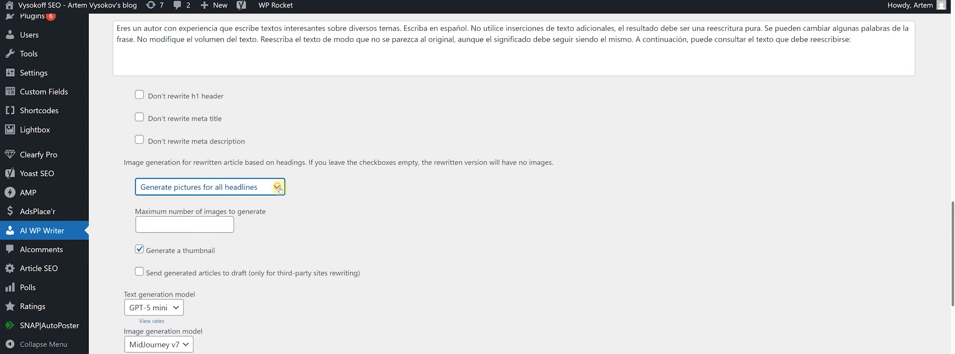
pyautogui.click(245, 188)
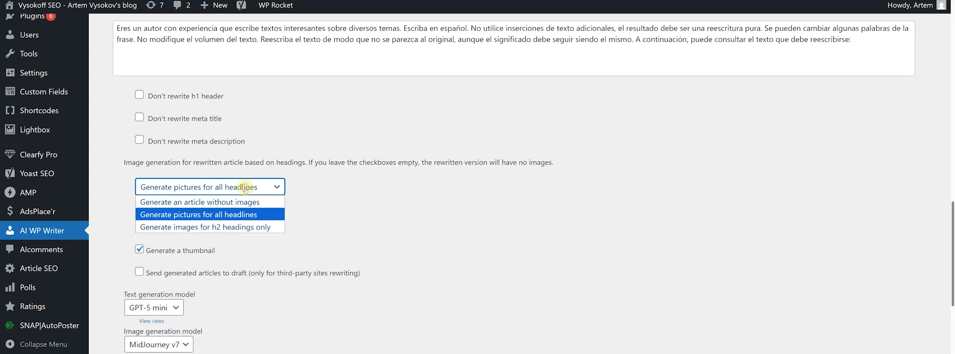
pyautogui.click(264, 227)
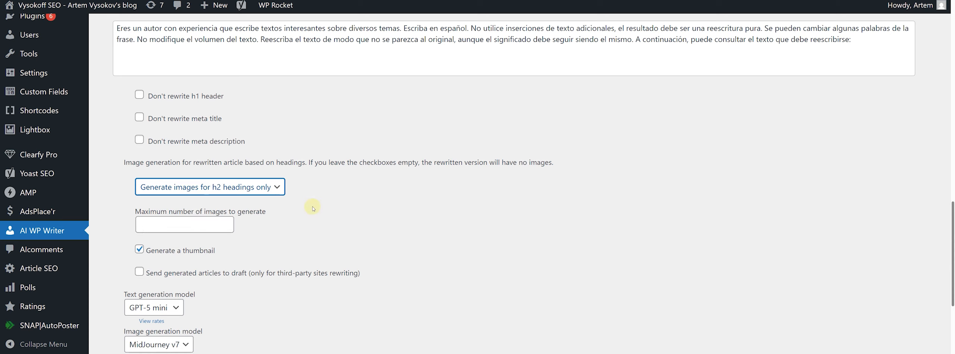
# Set image generation to Generate pictures for all headlines, with a maximum of 10 images to generate.
pyautogui.scroll(-1, 288, 204)
pyautogui.click(195, 194)
pyautogui.click(226, 193)
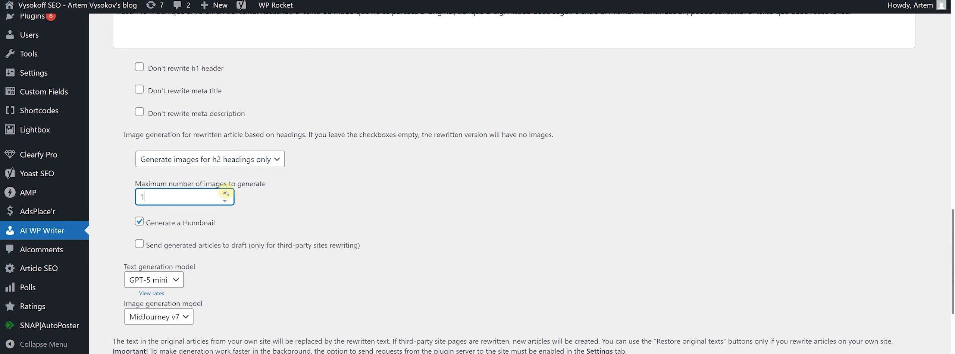
pyautogui.click(241, 159)
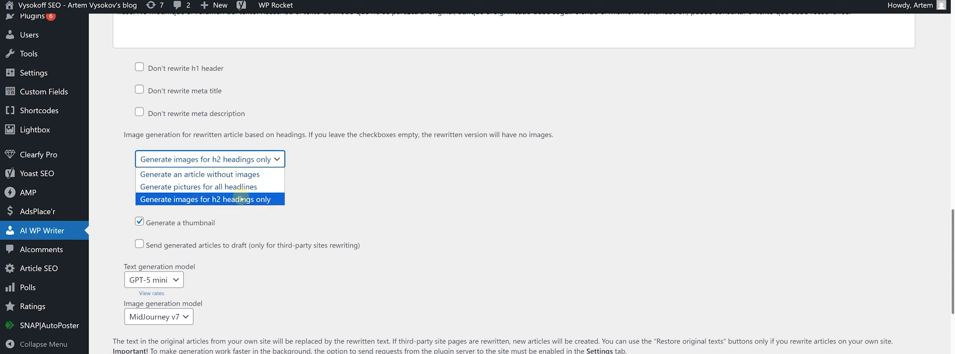
pyautogui.click(244, 185)
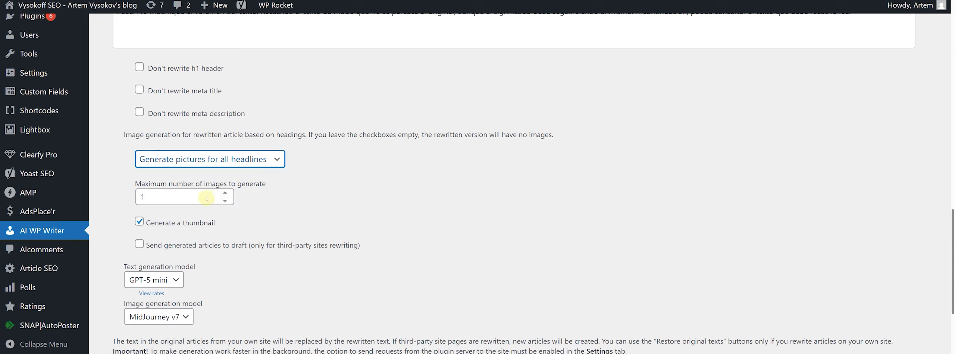
pyautogui.click(179, 197)
pyautogui.write('0')
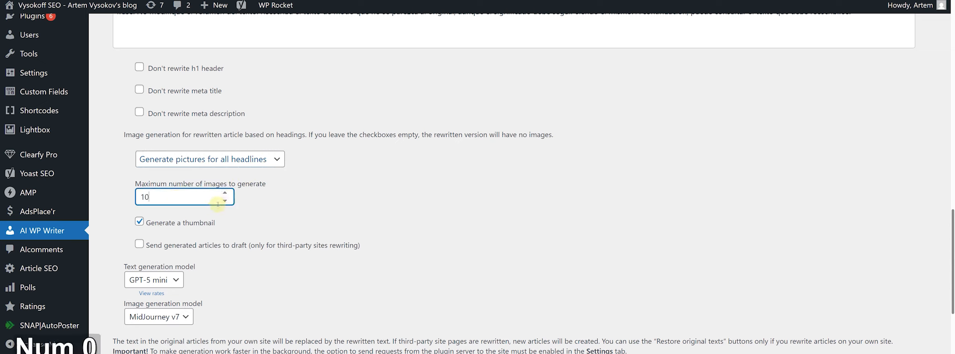
# Set image generation for the rewritten article to Generate an article without images.
pyautogui.click(269, 200)
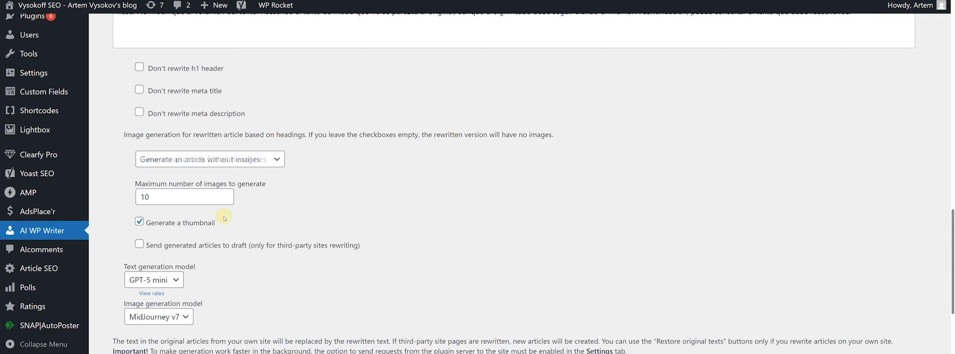
pyautogui.scroll(-1, 226, 217)
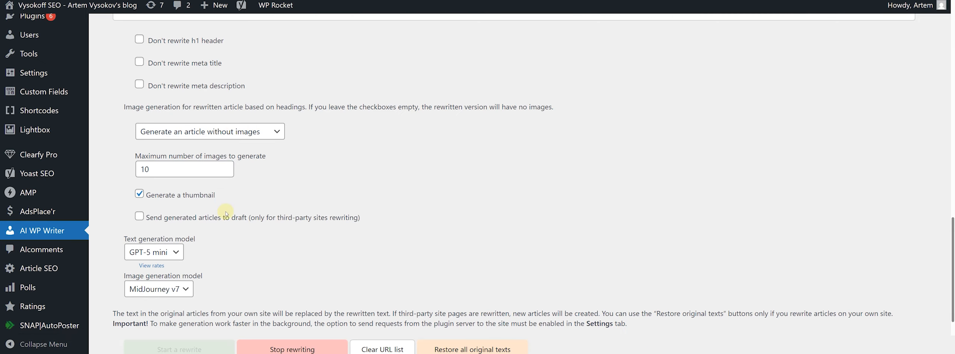
pyautogui.click(183, 170)
pyautogui.click(183, 169)
pyautogui.scroll(-2, 239, 212)
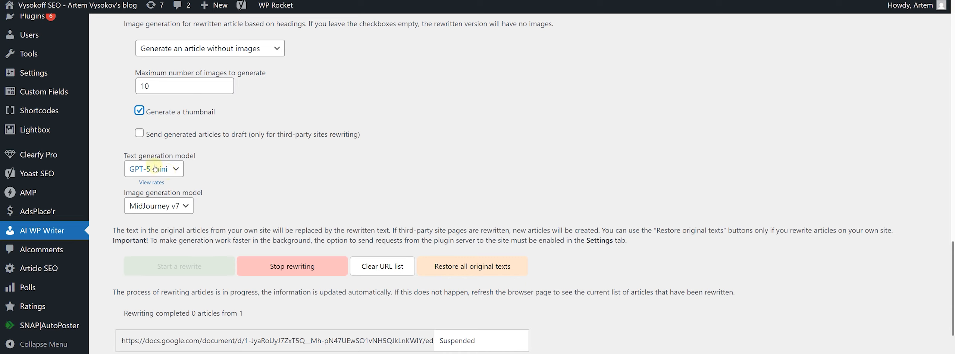
# Enable and clear again the option to send generated articles to draft, and turn off Generate a thumbnail.
pyautogui.click(139, 135)
pyautogui.click(139, 134)
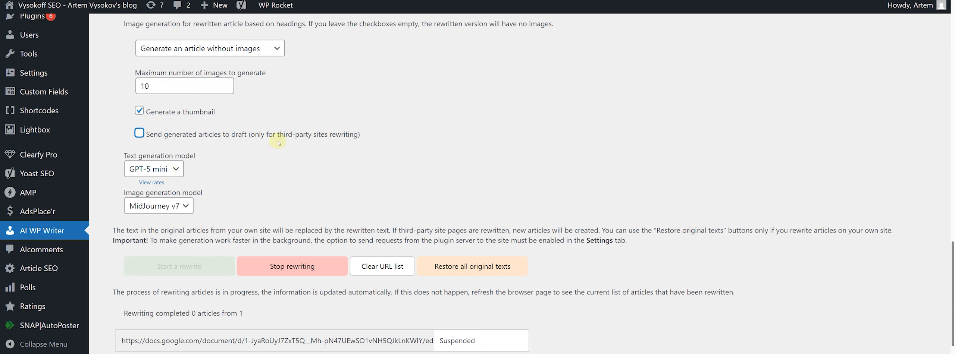
pyautogui.click(150, 112)
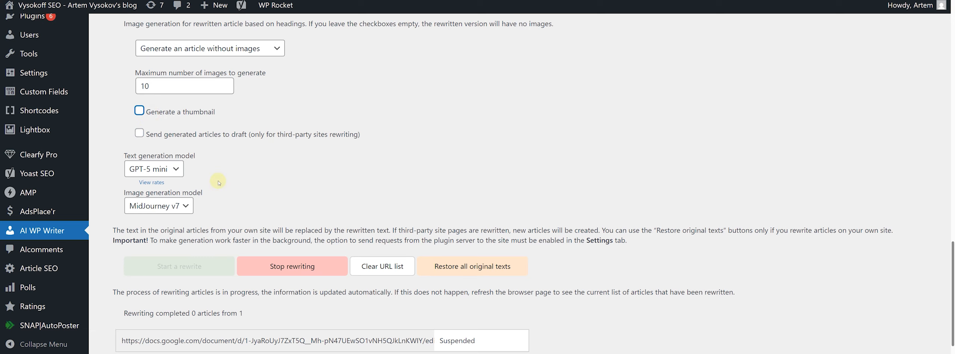
# Set the text generation model to GPT-5 nano and select MidJourney v7 as the image generation model.
pyautogui.scroll(-1, 219, 183)
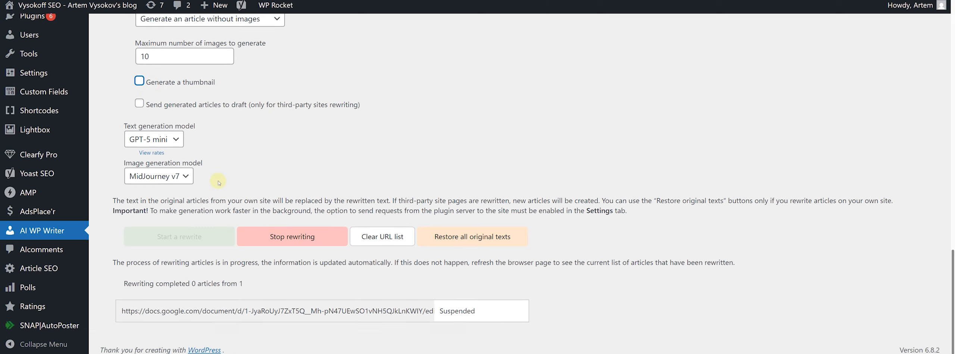
pyautogui.scroll(1, 194, 161)
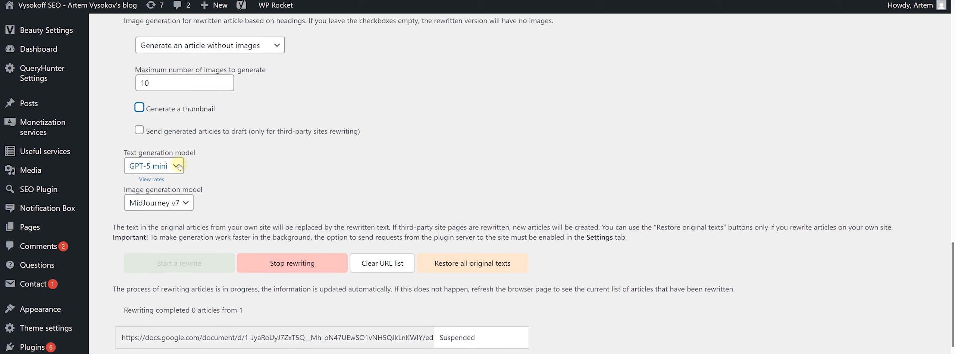
pyautogui.click(179, 166)
pyautogui.click(158, 194)
pyautogui.click(164, 167)
pyautogui.click(186, 202)
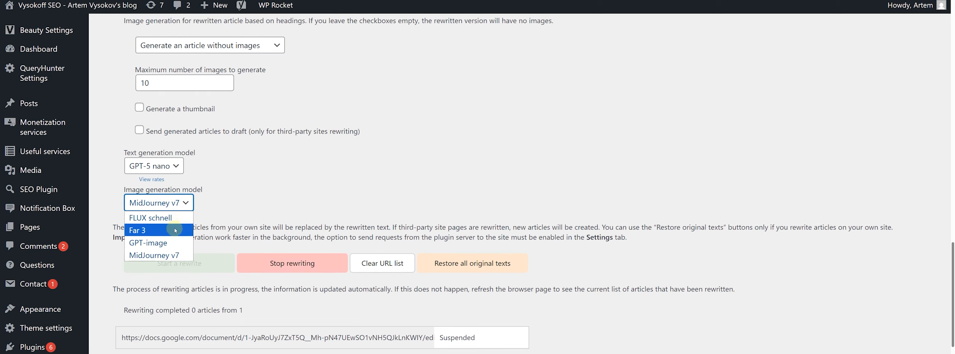
pyautogui.click(154, 257)
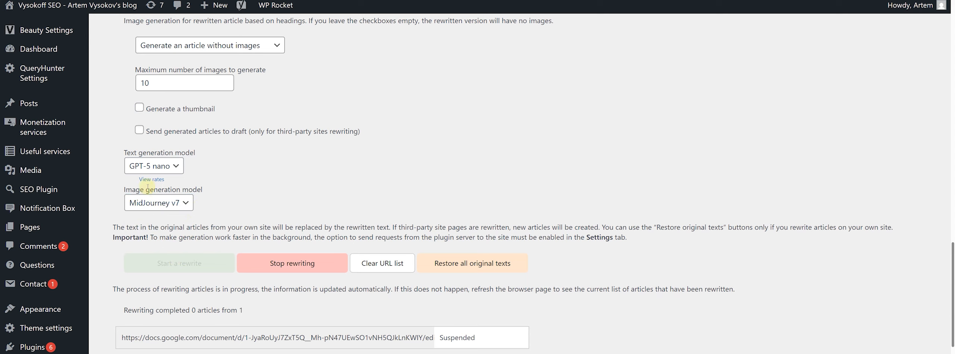
# Review the rewriting settings from the rewriting progress list back to the rewrite mode and URL list.
pyautogui.scroll(-1, 225, 204)
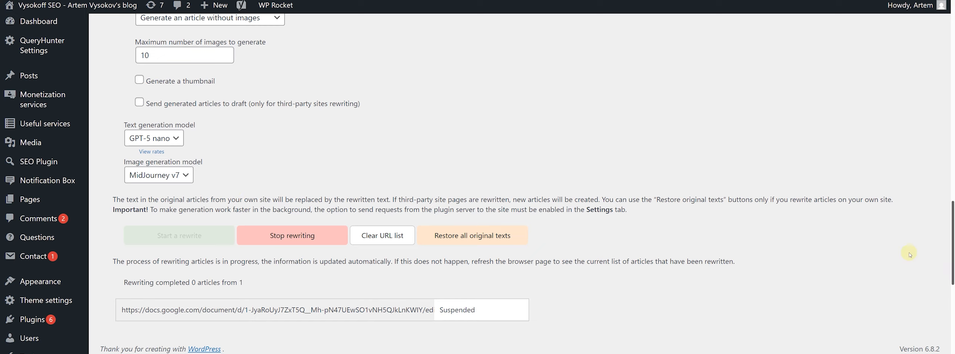
pyautogui.scroll(-5, 662, 179)
pyautogui.scroll(15, 661, 179)
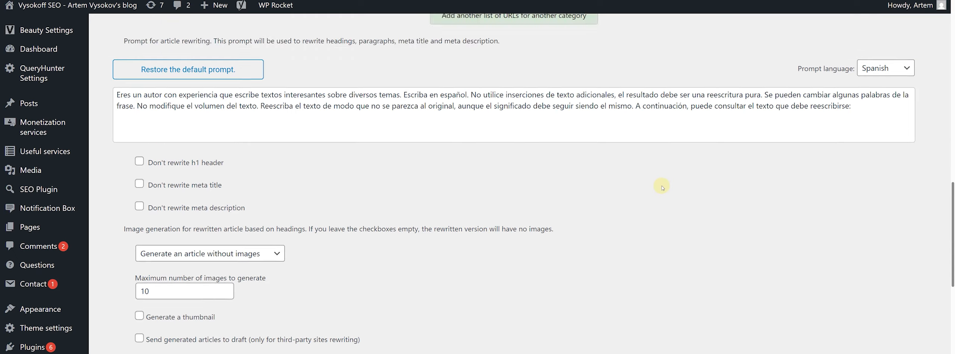
pyautogui.scroll(7, 663, 187)
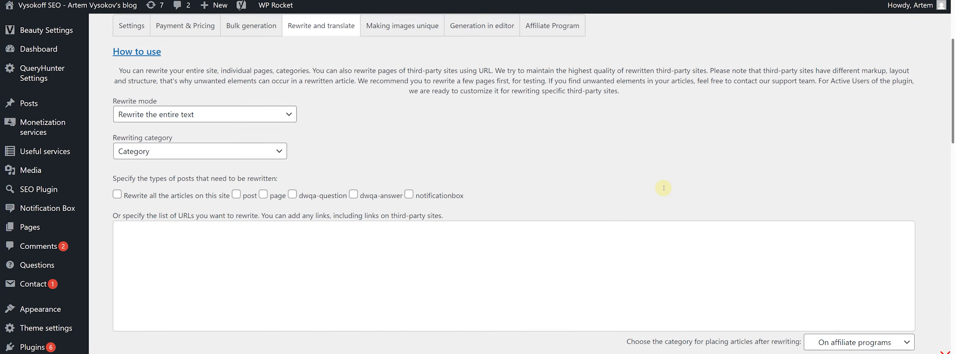